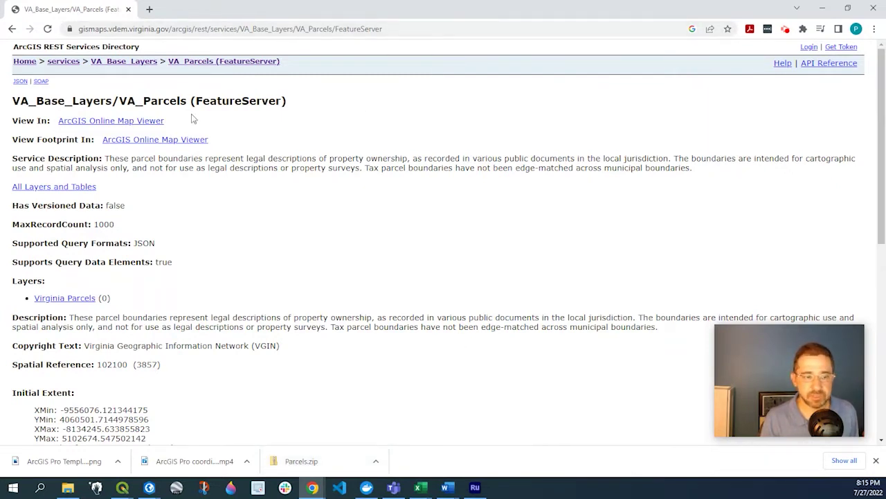
# Select the VA_Parcels FeatureServer URL in Chrome's address bar to copy it.
pyautogui.click(401, 30)
pyautogui.hotkey('ctrl', 'c')
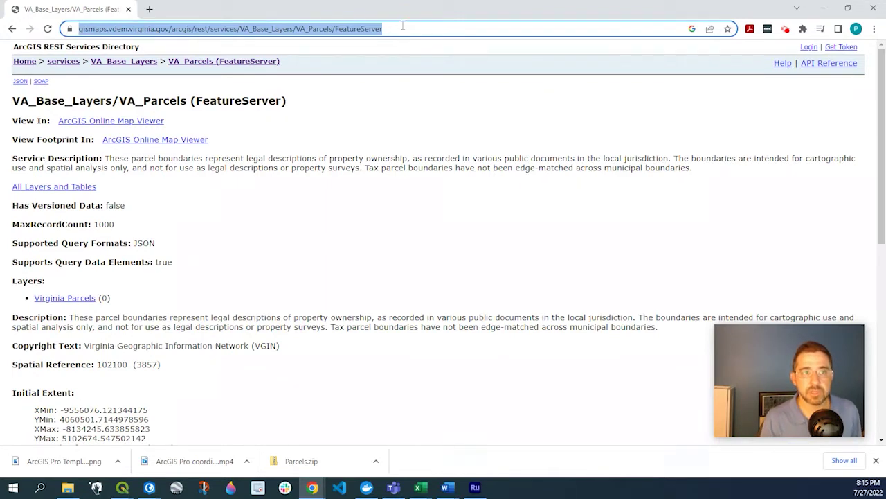
# Add the VA_Parcels FeatureServer to the ArcGIS Pro map via Data From Path using the copied URL.
pyautogui.hotkey('alt', 'Tab')
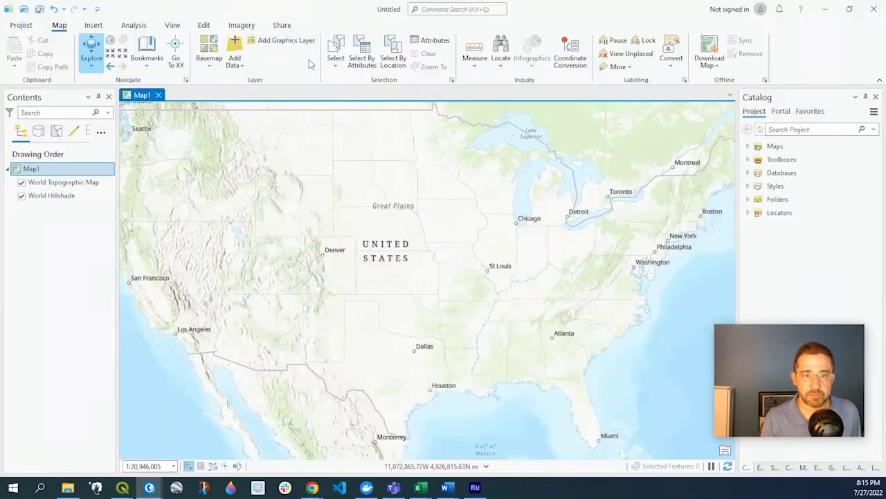
pyautogui.click(243, 67)
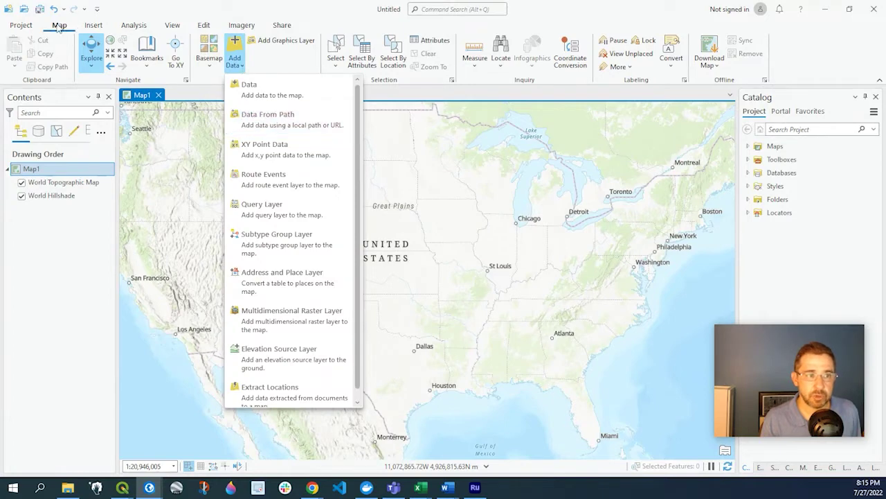
pyautogui.click(235, 61)
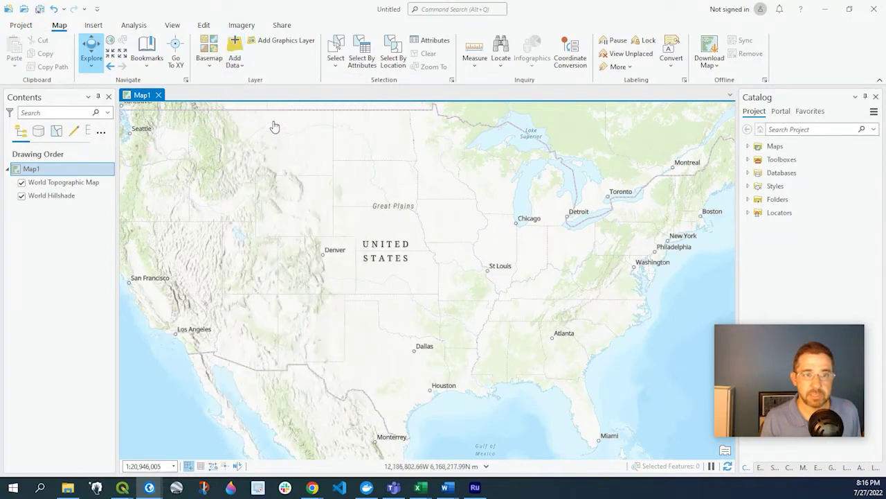
pyautogui.click(235, 62)
pyautogui.click(267, 126)
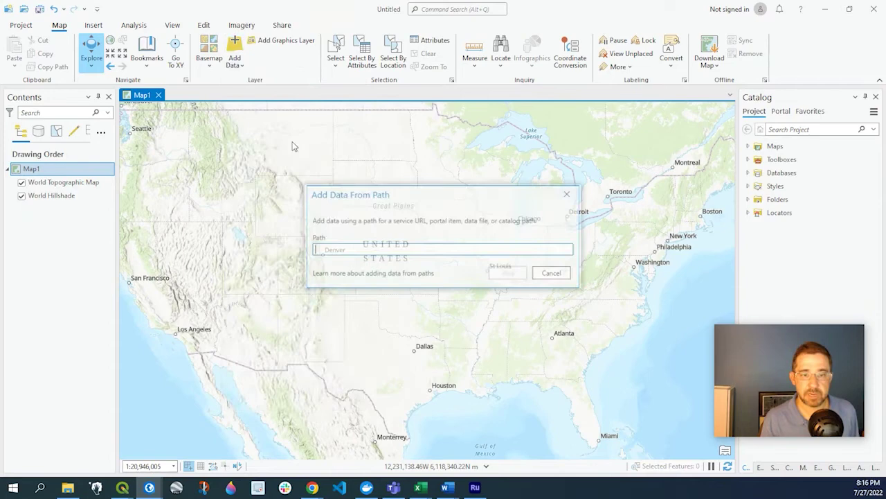
pyautogui.hotkey('ctrl', 'v')
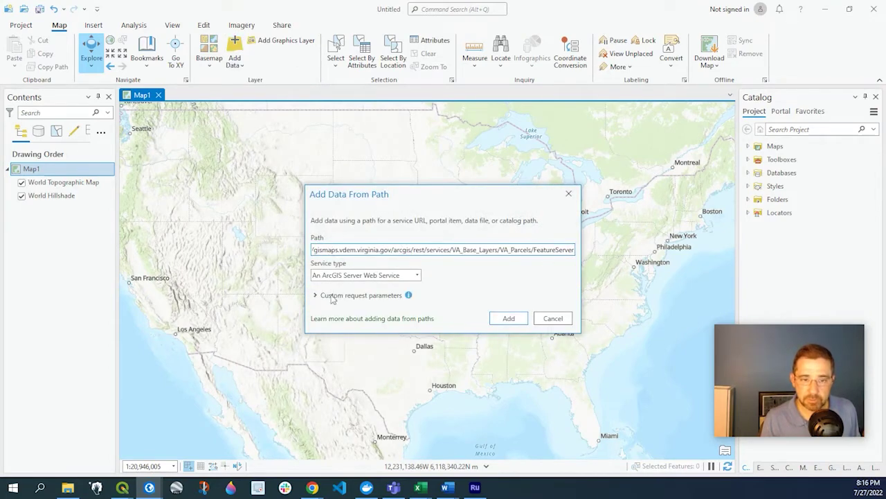
pyautogui.click(509, 319)
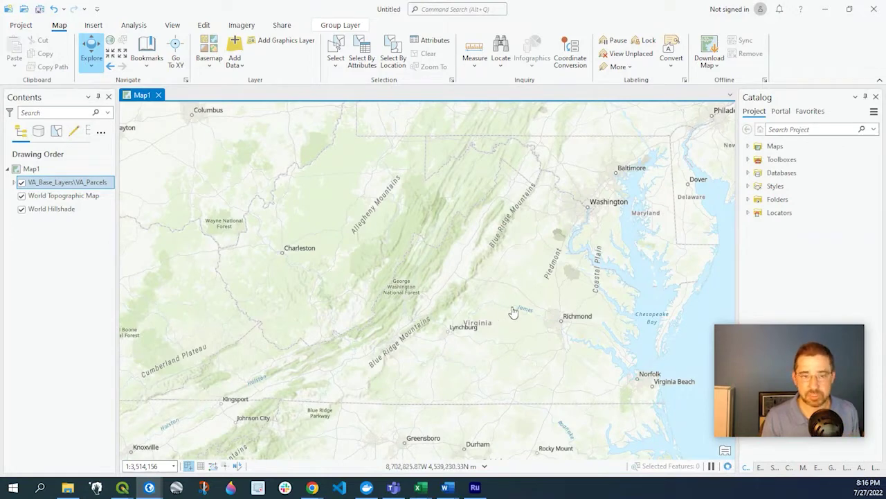
# Zoom the map to the Vontay–Rockville area of Hanover County at about 1:63,305.
pyautogui.scroll(5, 513, 313)
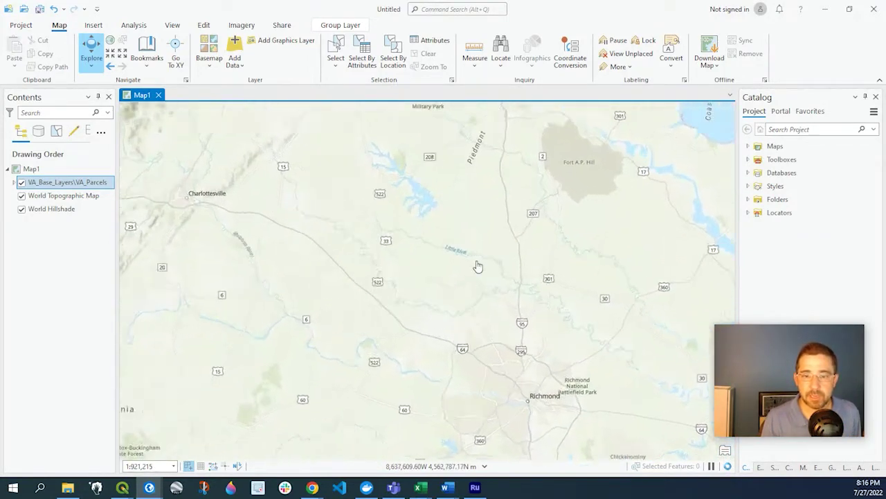
pyautogui.scroll(2, 478, 267)
pyautogui.scroll(2, 432, 279)
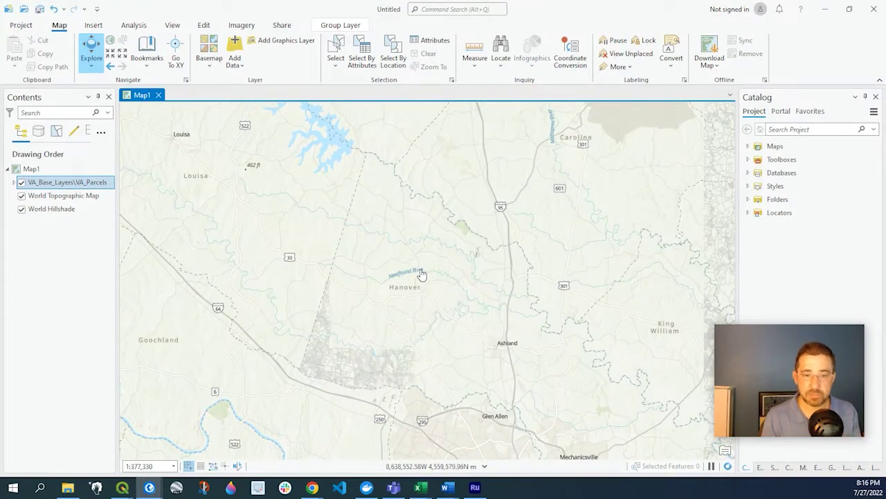
pyautogui.scroll(1, 369, 360)
pyautogui.scroll(2, 369, 360)
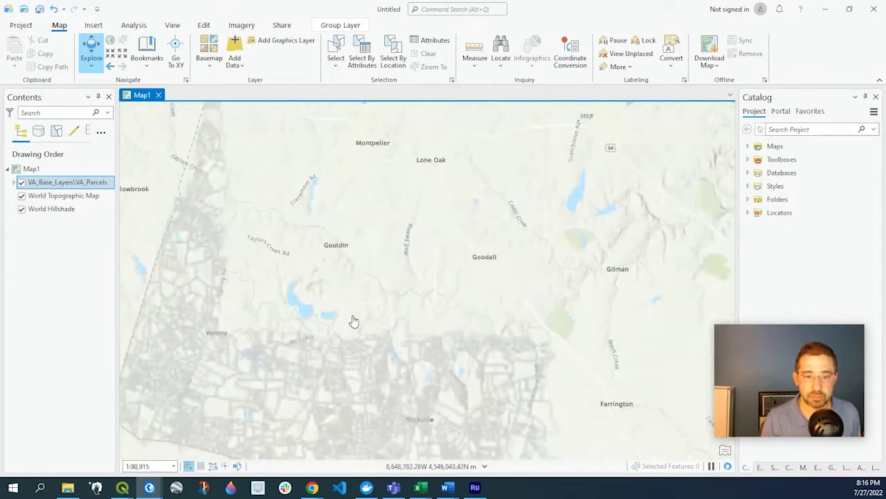
pyautogui.scroll(1, 382, 313)
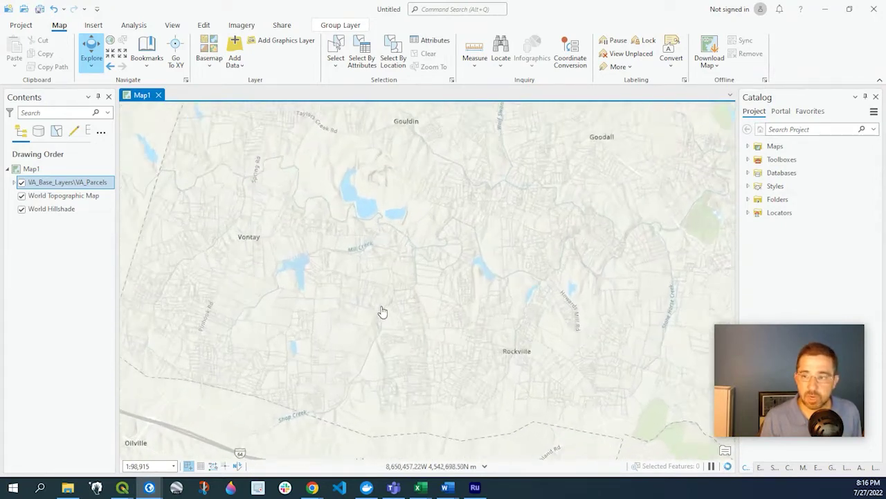
# Give the Virginia Parcels layer under VA_Base_Layers a dark grey 0.4 pt outline.
pyautogui.click(12, 187)
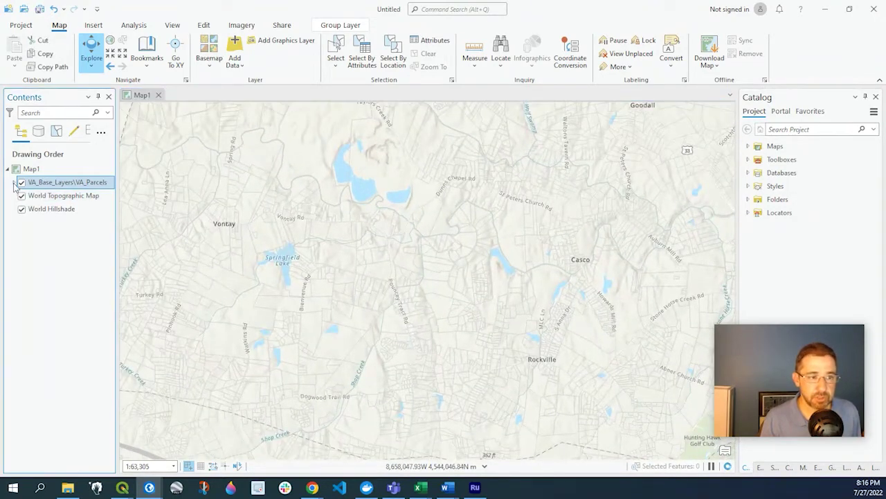
pyautogui.click(12, 183)
pyautogui.click(107, 210)
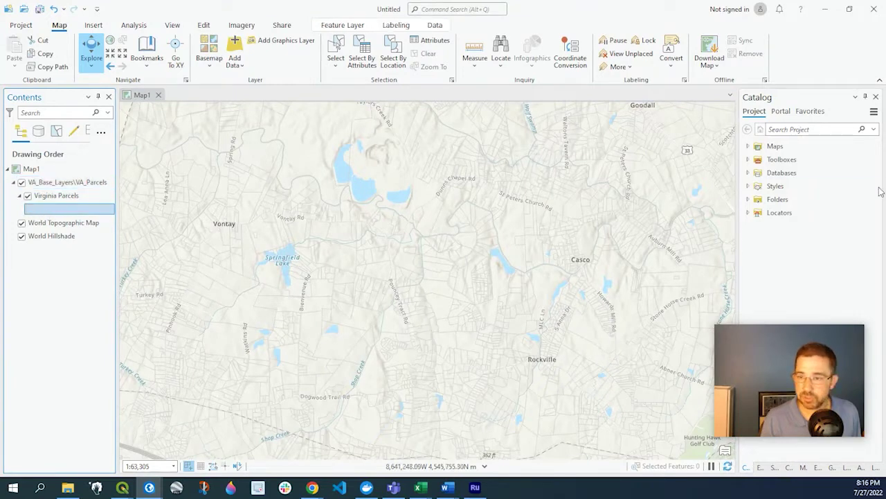
pyautogui.click(875, 209)
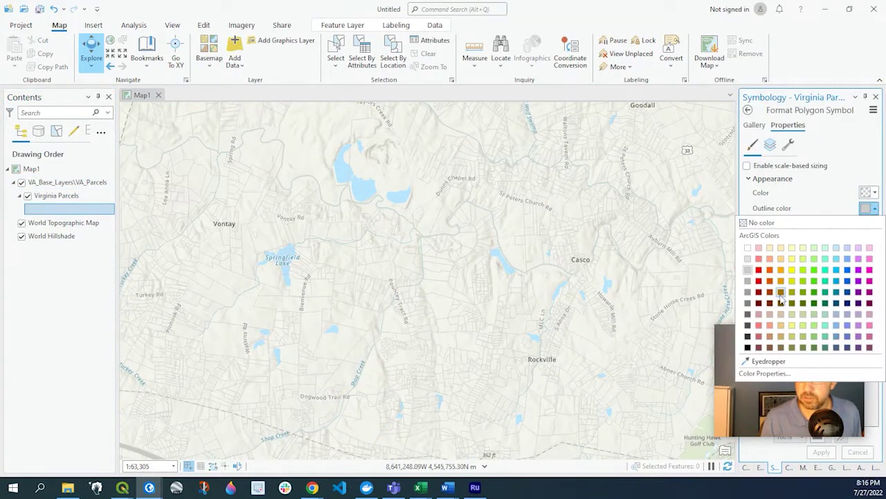
pyautogui.click(754, 317)
pyautogui.click(874, 208)
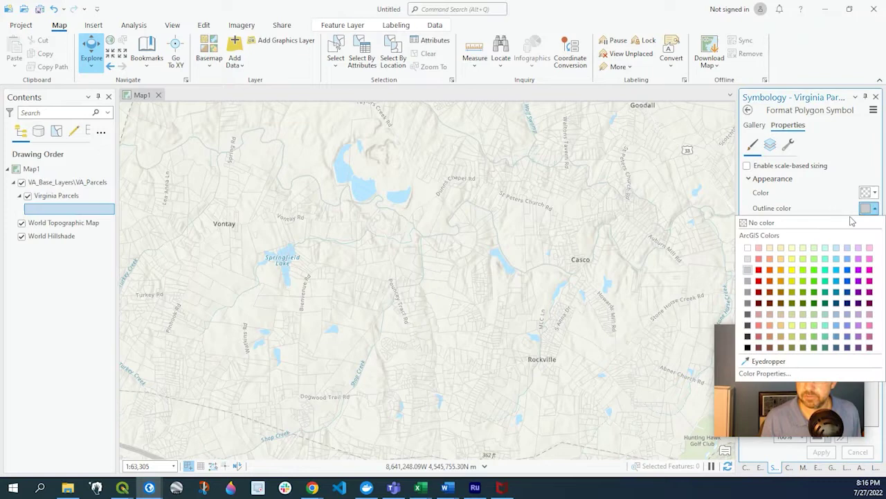
pyautogui.click(746, 320)
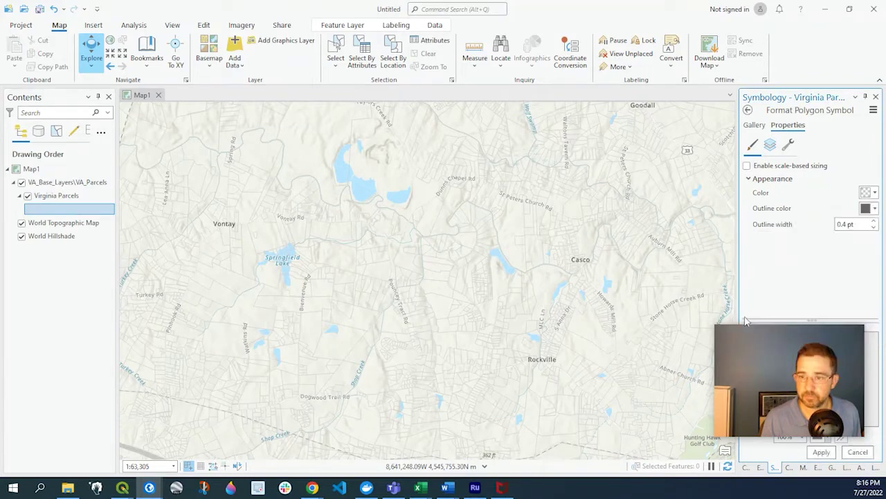
pyautogui.click(822, 451)
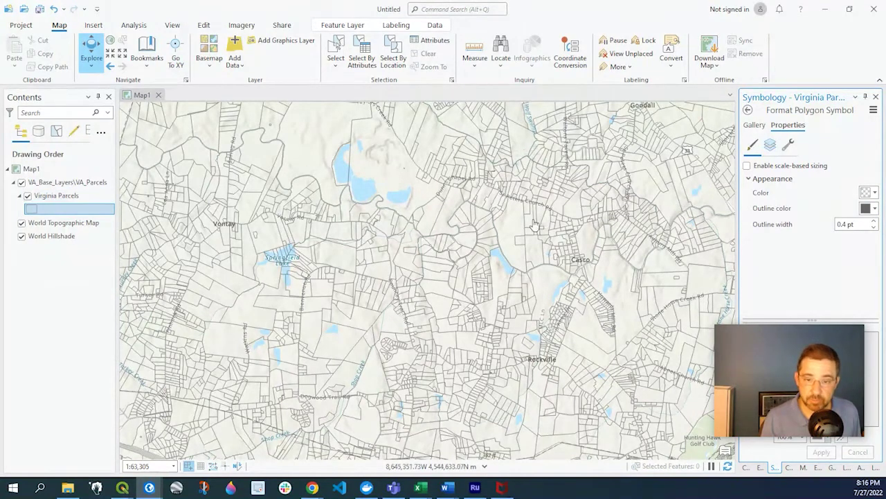
pyautogui.rightClick(61, 195)
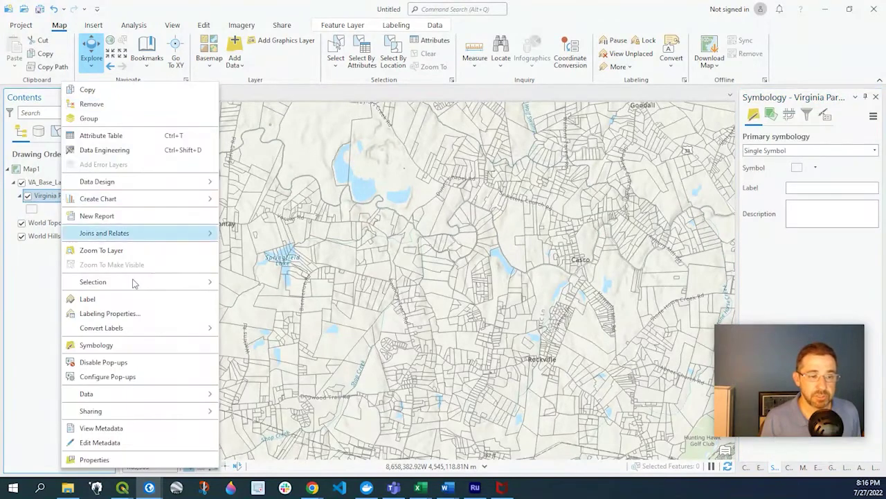
pyautogui.moveTo(162, 400)
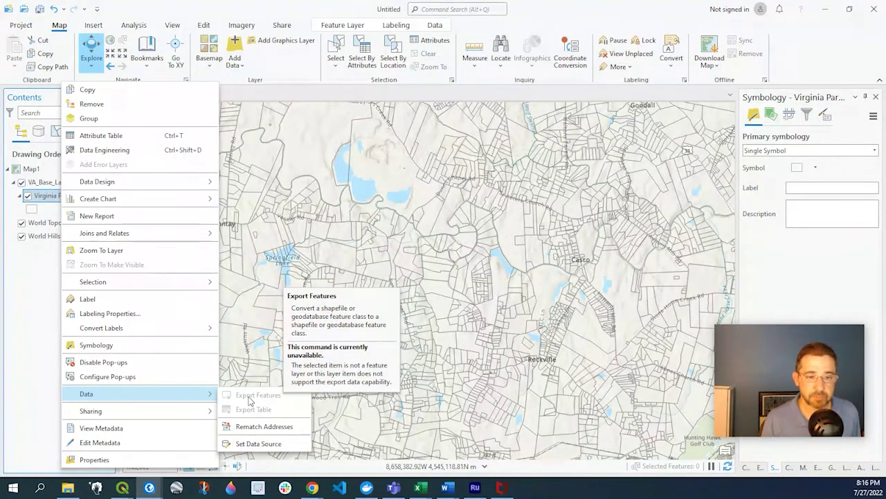
pyautogui.click(253, 350)
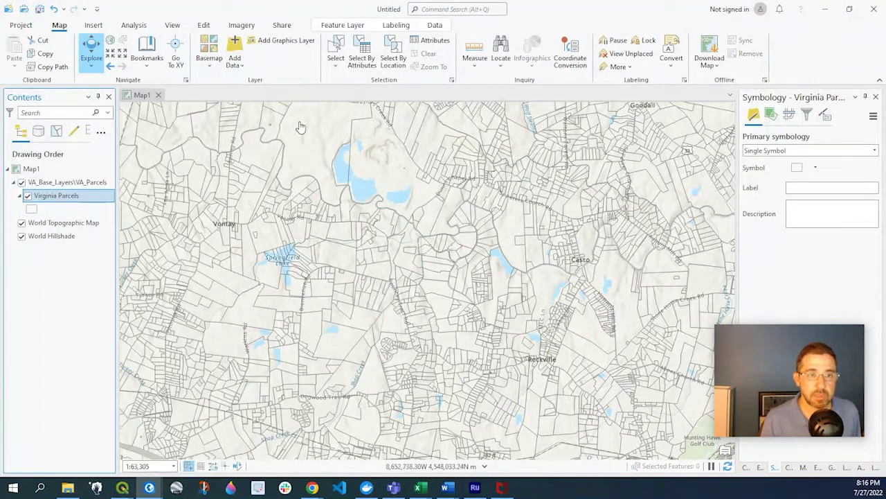
# Rectangle-select the 403 parcels across the central map area.
pyautogui.click(339, 69)
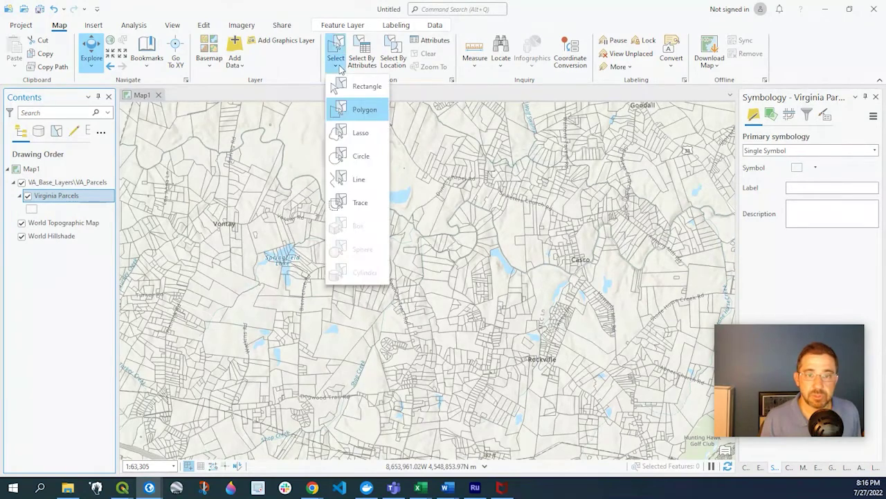
pyautogui.click(364, 86)
pyautogui.moveTo(250, 207); pyautogui.dragTo(500, 365)
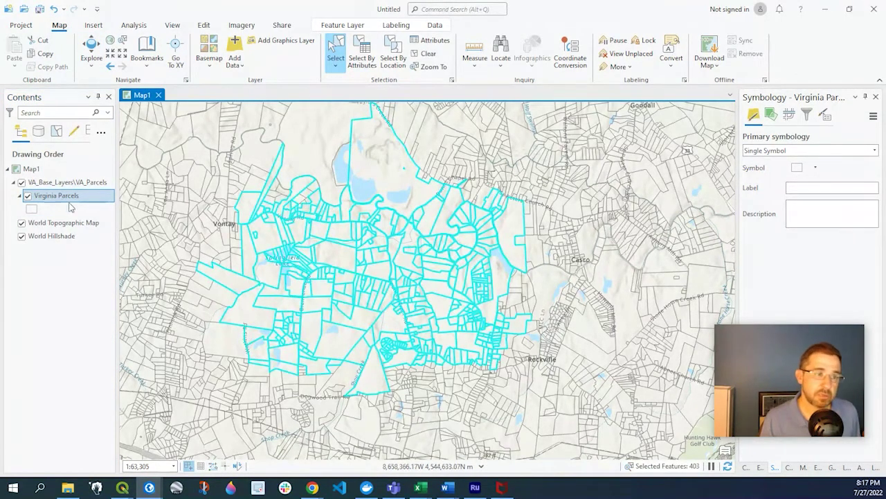
# Check the Virginia Parcels layer's data export options, then turn to the Analysis commands.
pyautogui.rightClick(62, 199)
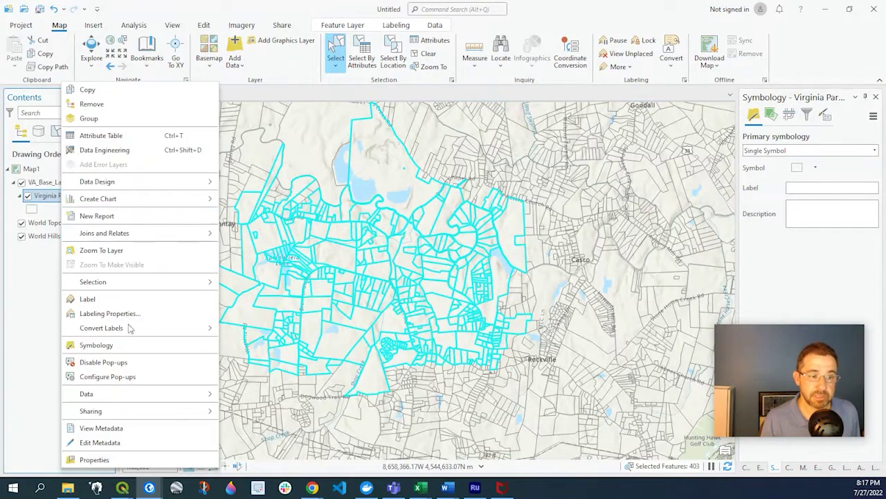
pyautogui.click(209, 397)
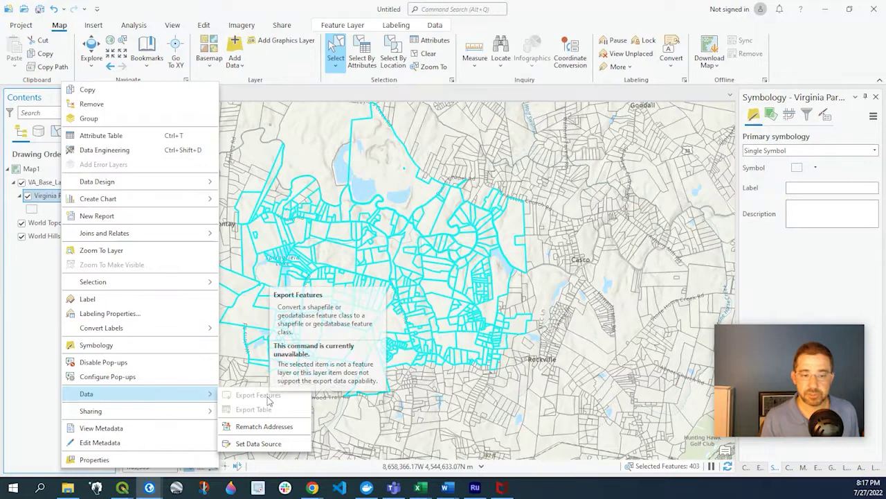
pyautogui.click(428, 253)
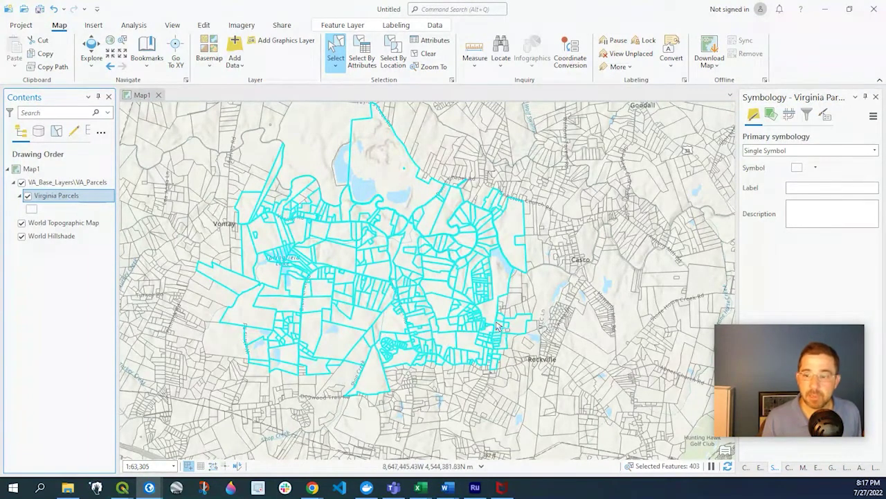
pyautogui.click(133, 26)
# Search geoprocessing for 'feature class to shapefi' and open the Feature Class To Shapefile tool.
pyautogui.click(131, 51)
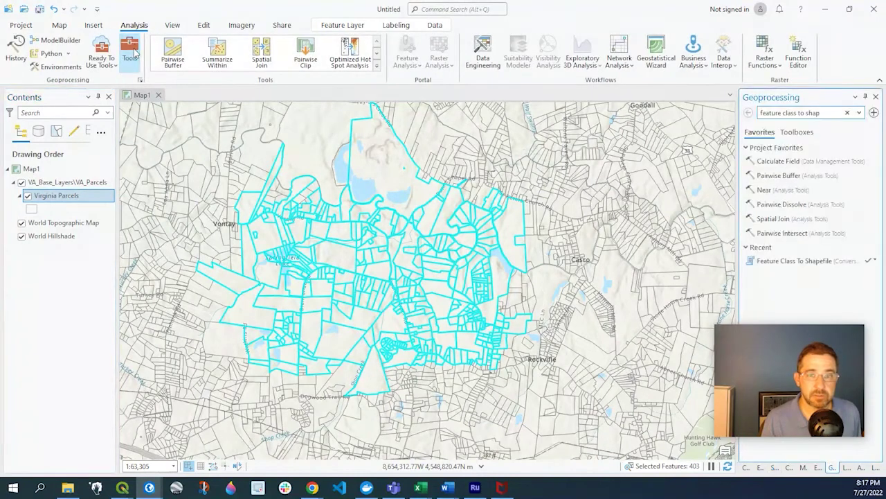
pyautogui.click(848, 113)
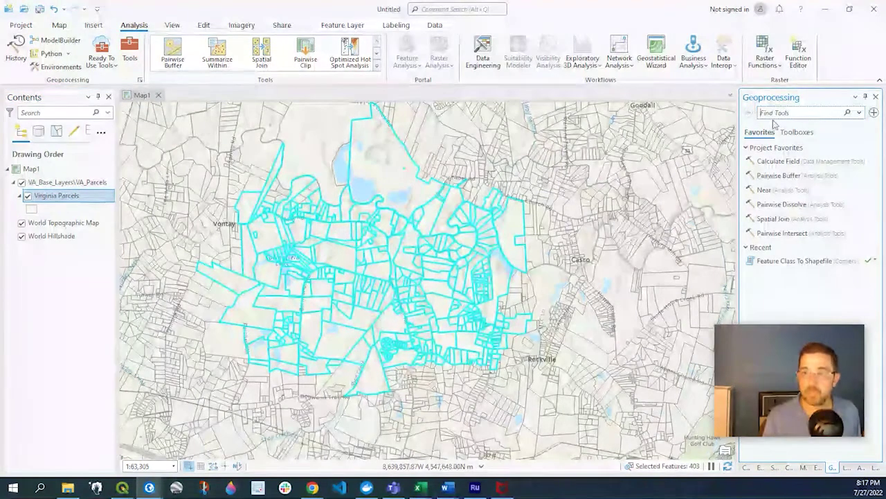
pyautogui.write('feature class to sh')
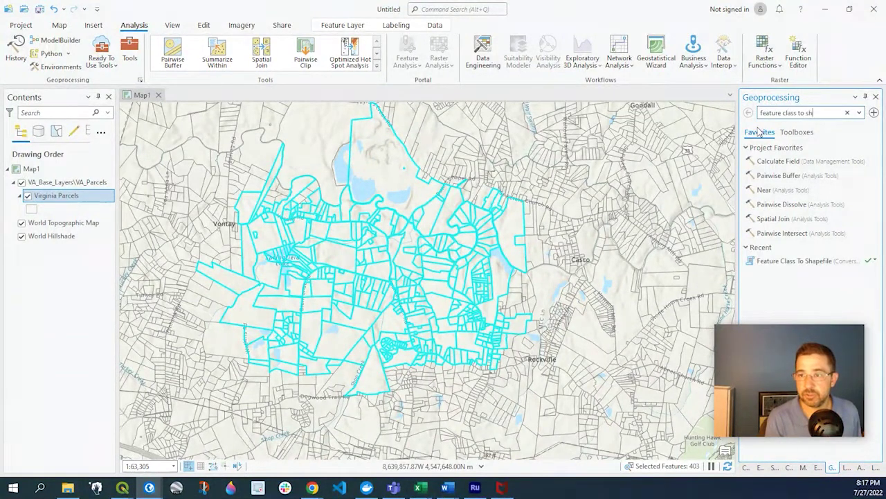
pyautogui.write('apefile')
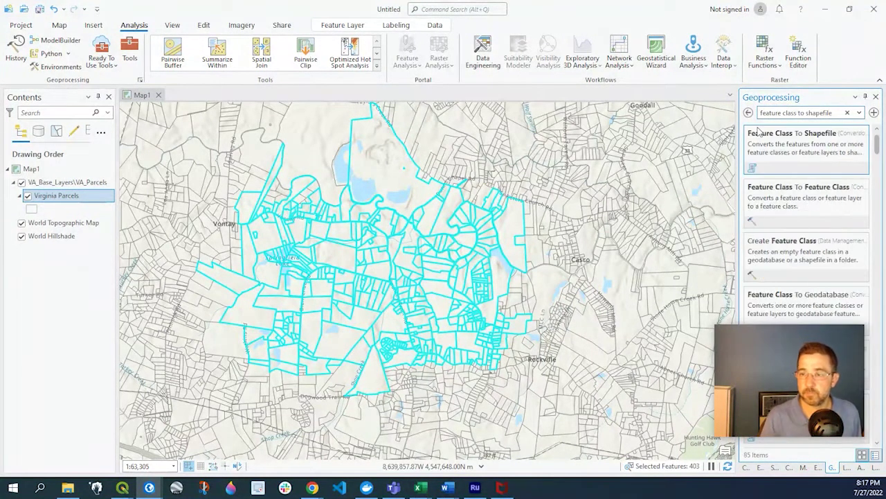
pyautogui.click(765, 136)
pyautogui.click(781, 161)
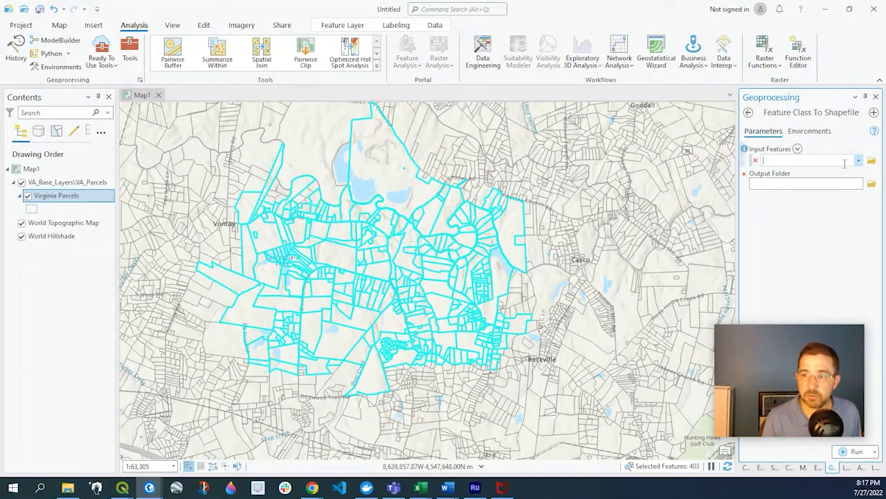
# Run Feature Class To Shapefile with Virginia Parcels as input and Demo as the output folder.
pyautogui.click(859, 161)
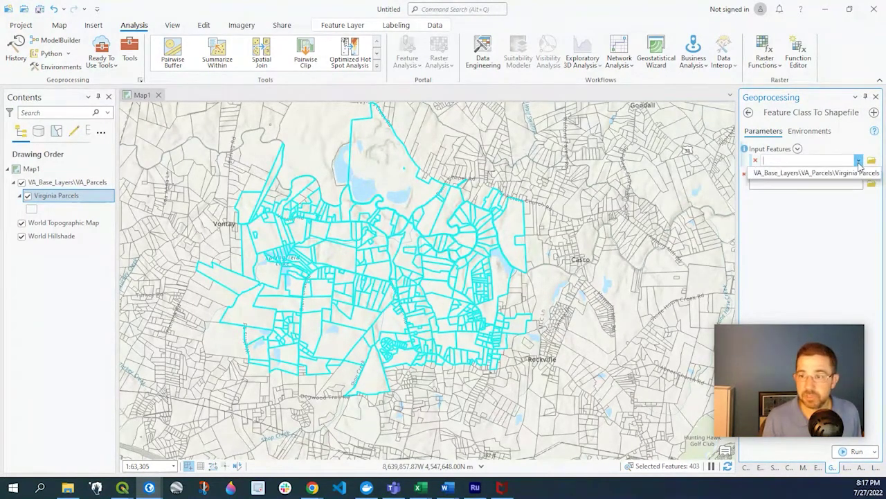
pyautogui.click(824, 177)
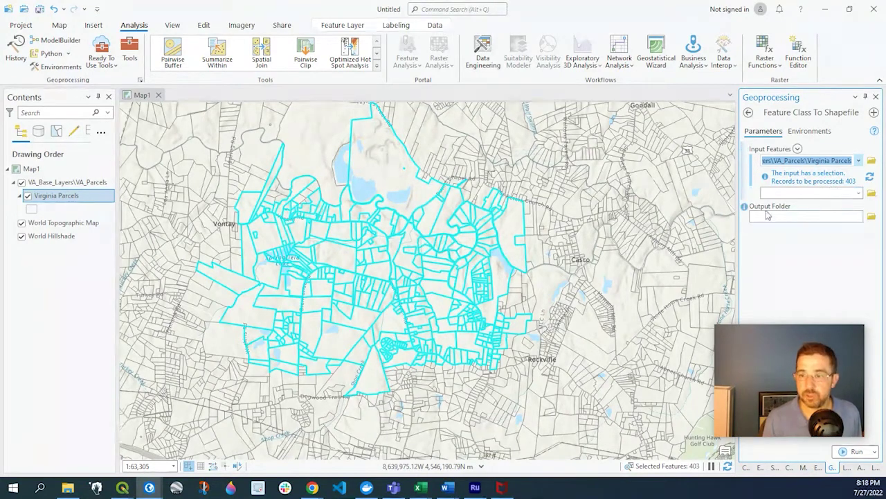
pyautogui.click(871, 216)
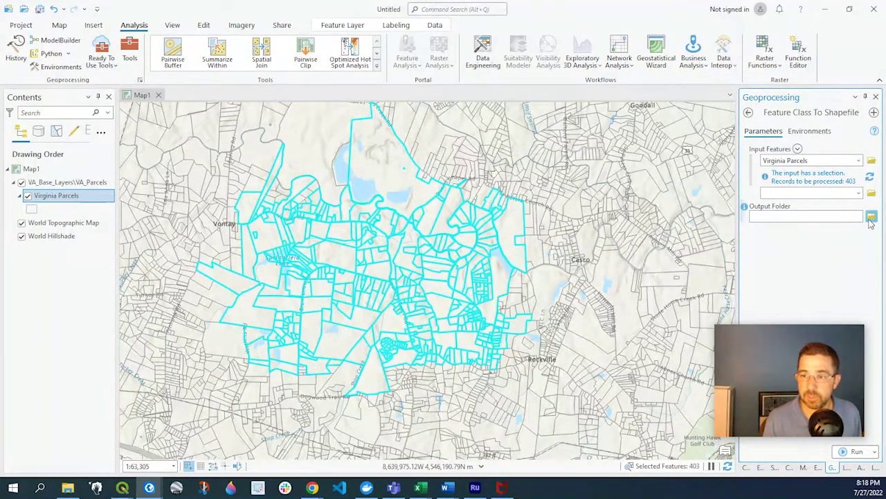
pyautogui.click(412, 226)
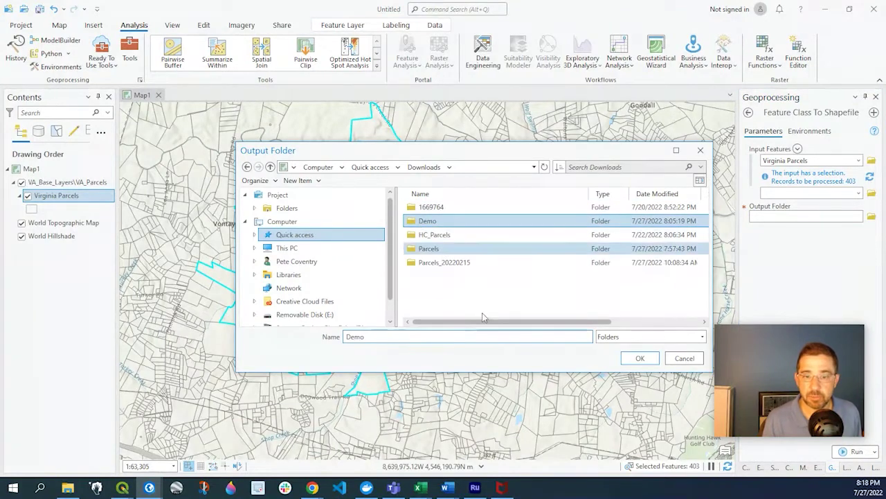
pyautogui.click(640, 359)
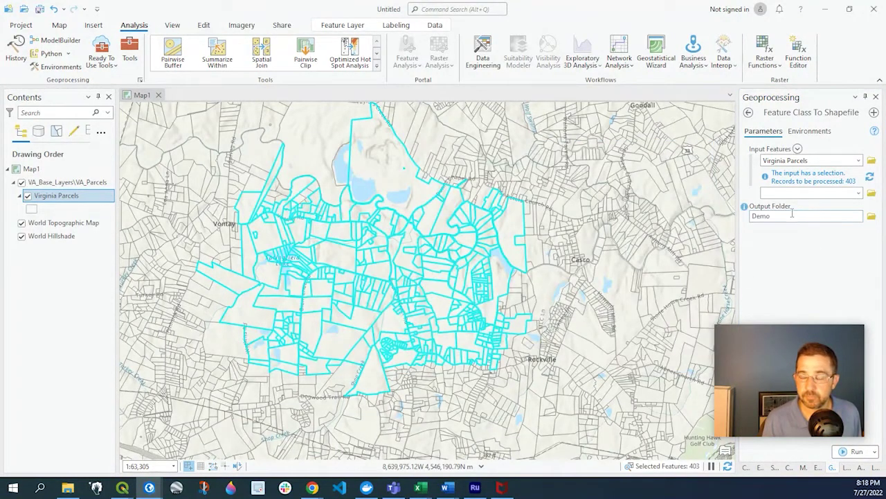
pyautogui.click(856, 452)
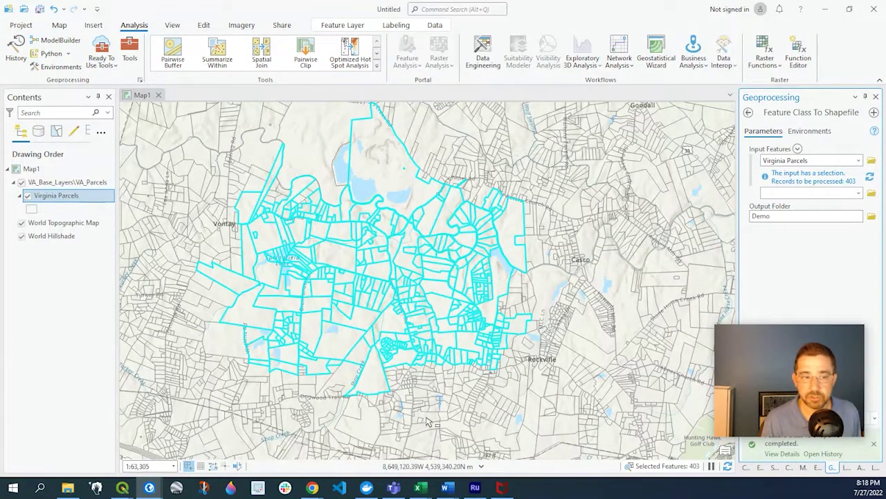
# Refresh the Demo folder in Catalog and add Virginia Parcels.shp to the current map.
pyautogui.click(746, 468)
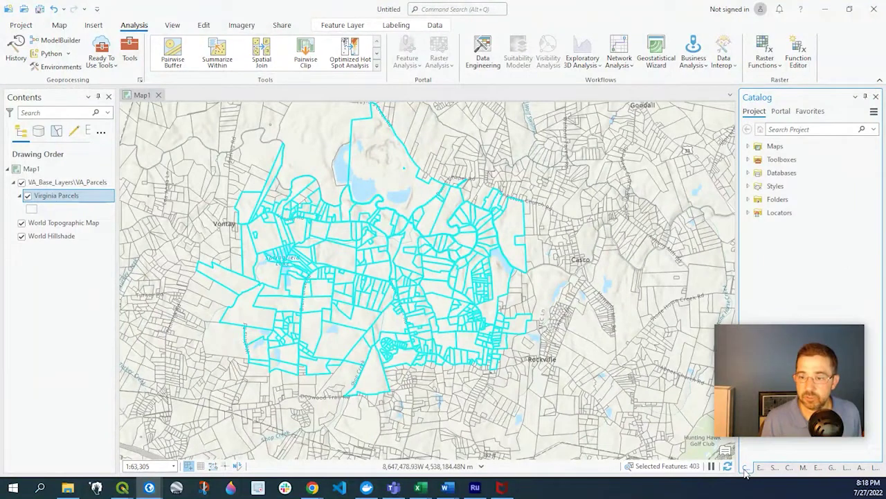
pyautogui.click(748, 200)
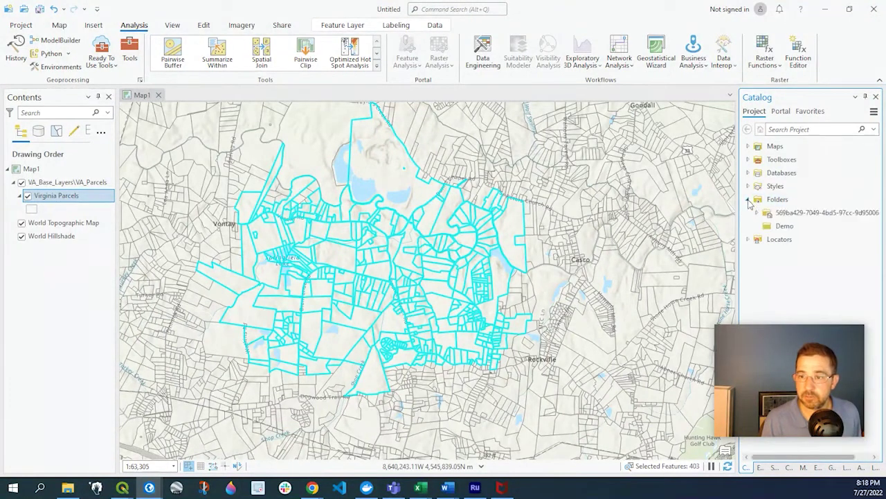
pyautogui.click(786, 227)
pyautogui.rightClick(785, 227)
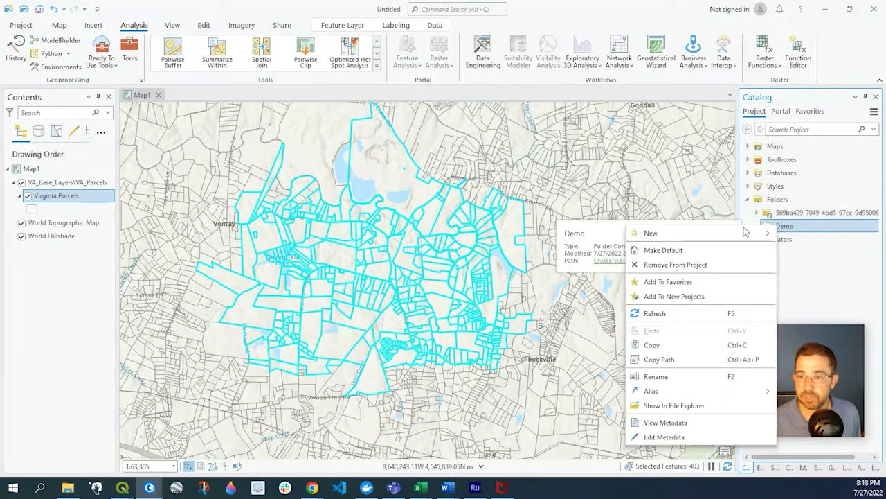
pyautogui.click(684, 314)
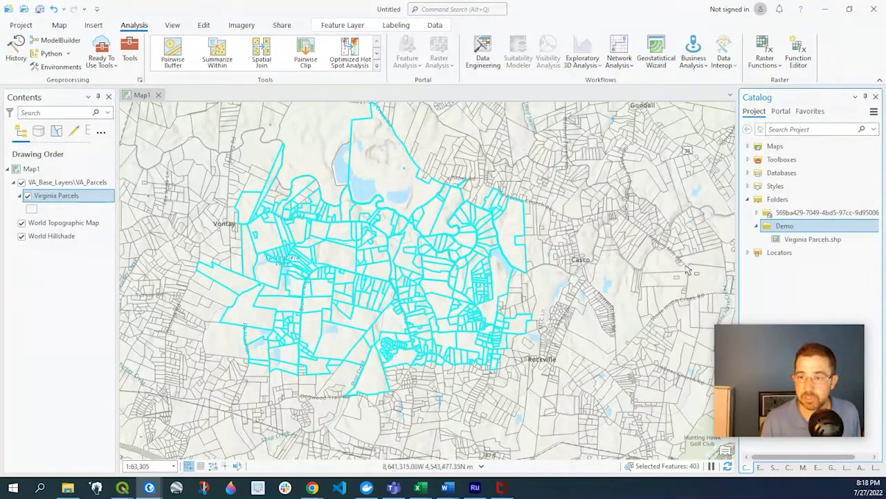
pyautogui.rightClick(809, 240)
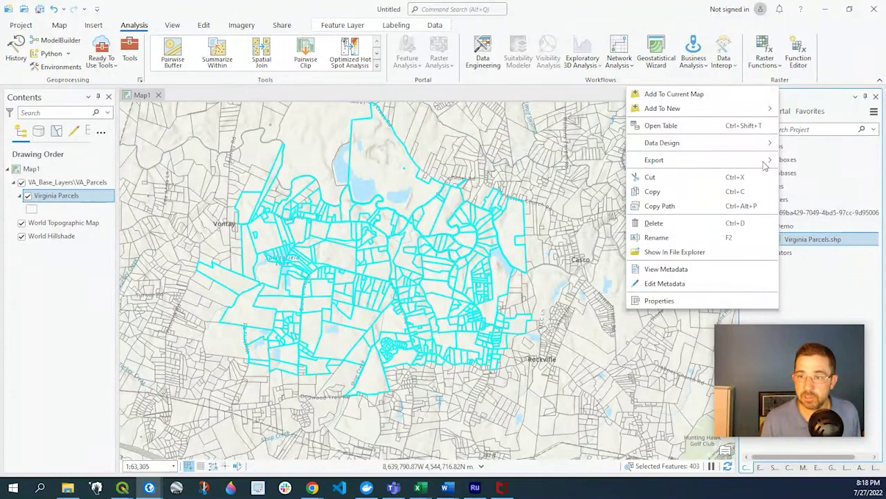
pyautogui.click(675, 94)
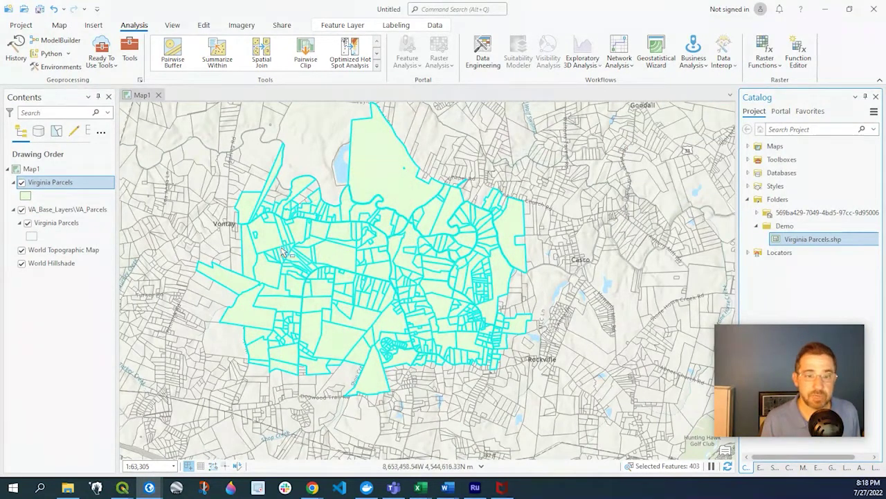
# Toggle the exported Virginia Parcels layer's visibility, then open its 403-record attribute table.
pyautogui.click(22, 183)
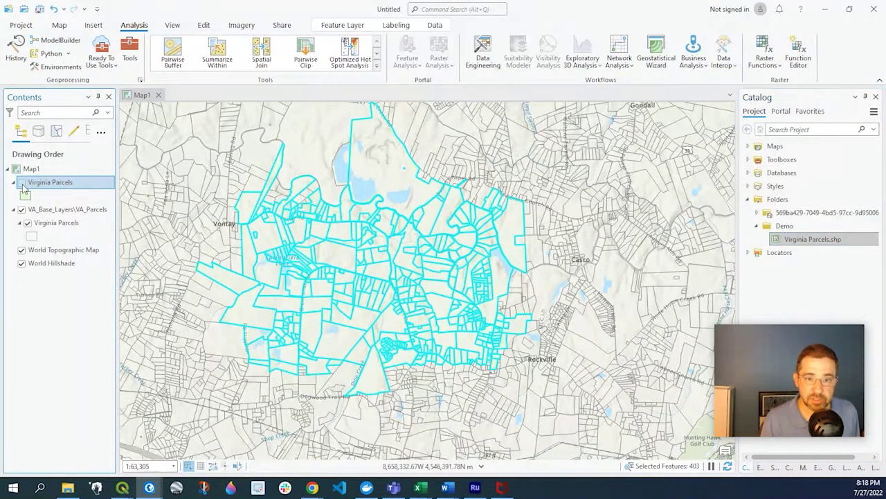
pyautogui.click(21, 183)
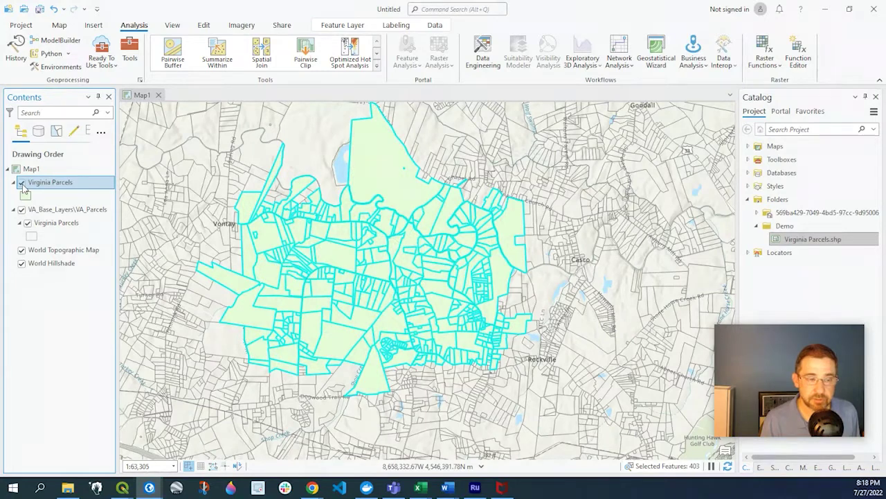
pyautogui.click(21, 183)
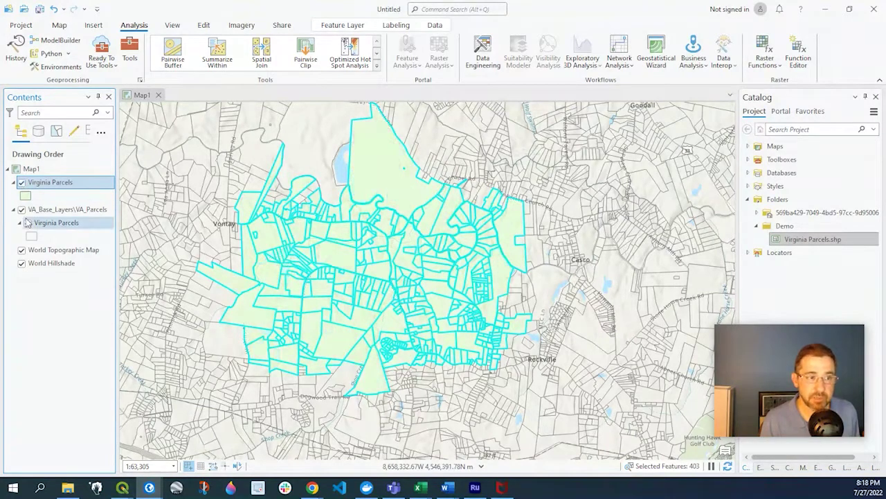
pyautogui.rightClick(43, 183)
pyautogui.click(107, 135)
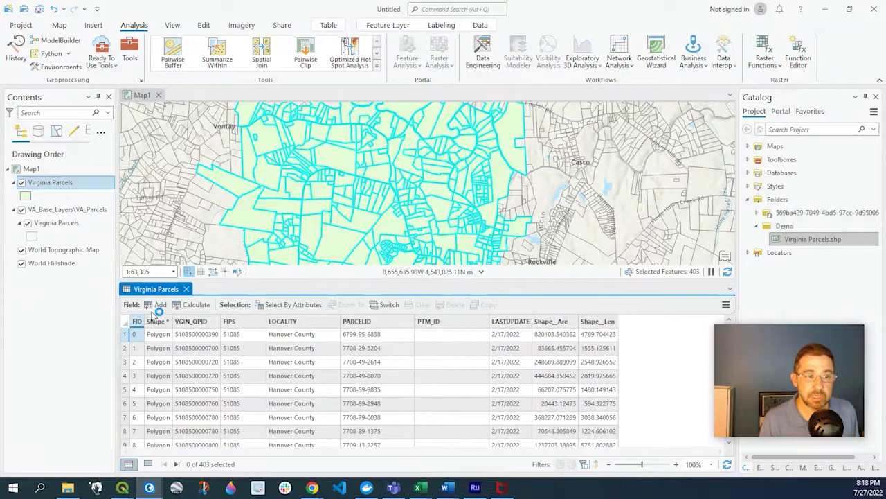
# Open the original Virginia Parcels attribute table (403 of ~100,000 selected) and compare it with the exported table.
pyautogui.click(45, 225)
pyautogui.rightClick(46, 226)
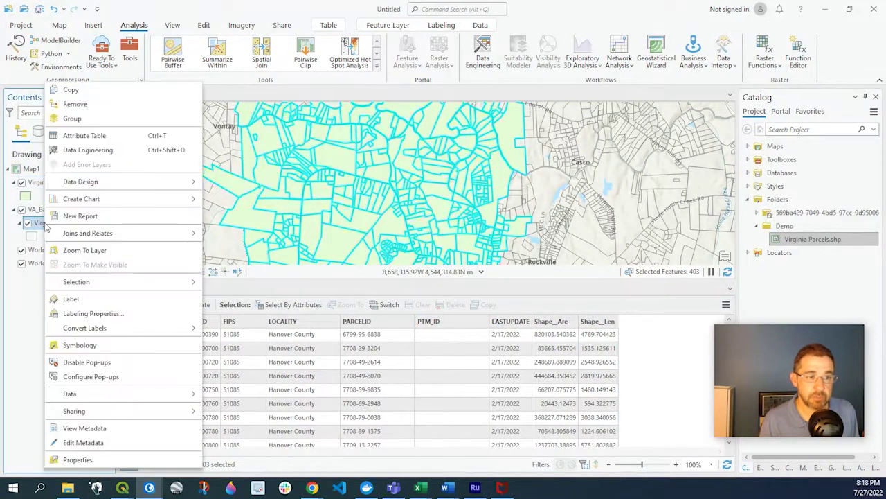
pyautogui.click(90, 138)
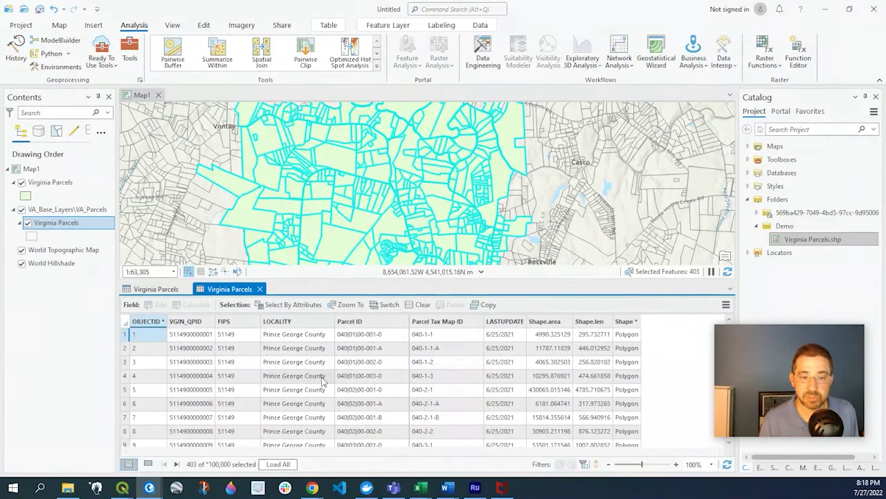
pyautogui.click(159, 290)
pyautogui.click(214, 289)
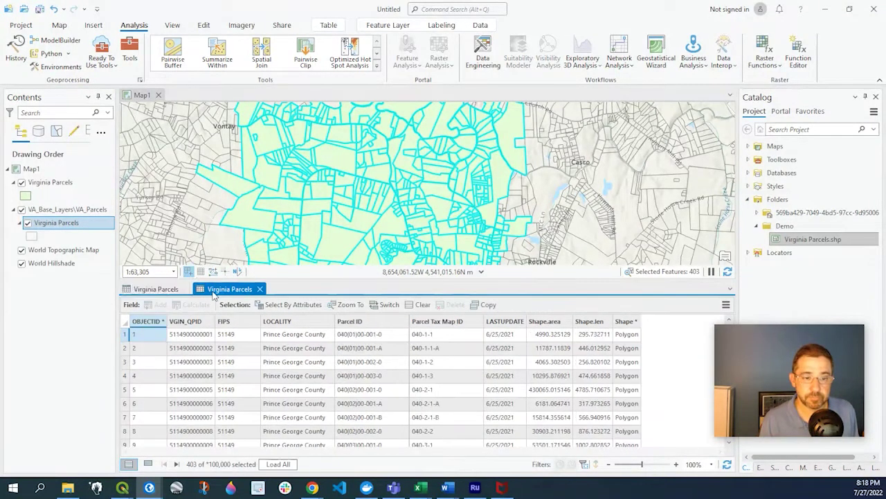
pyautogui.click(141, 291)
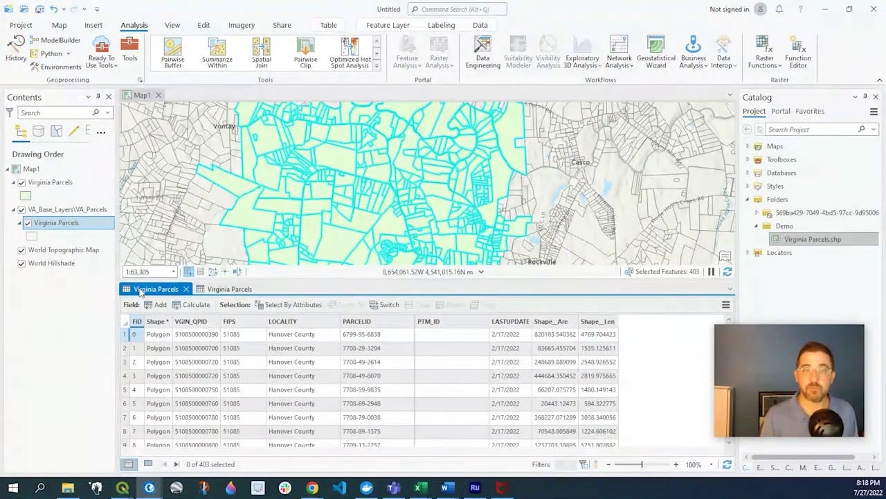